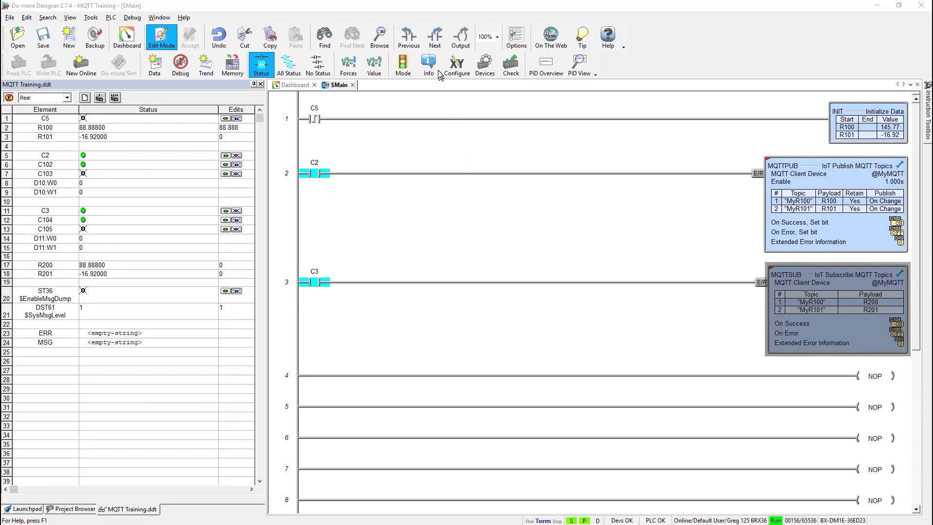
left_click(454, 68)
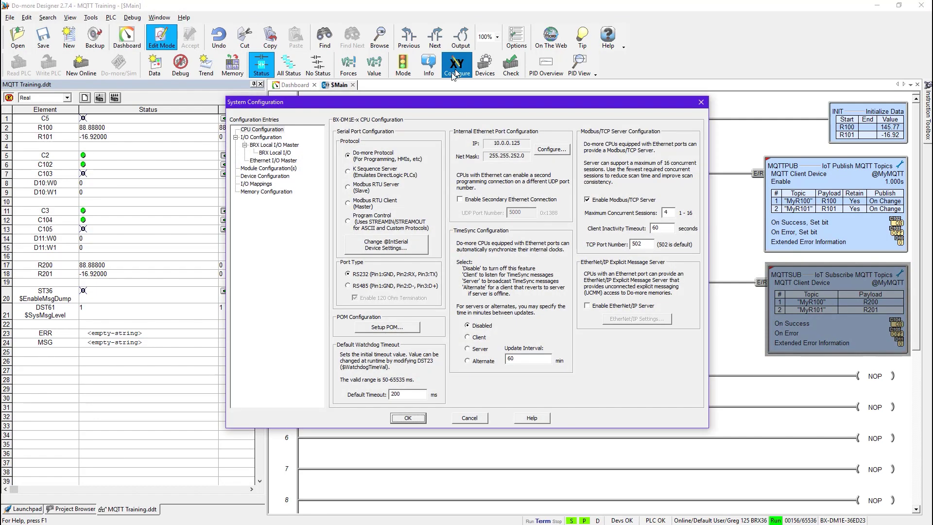
left_click(271, 169)
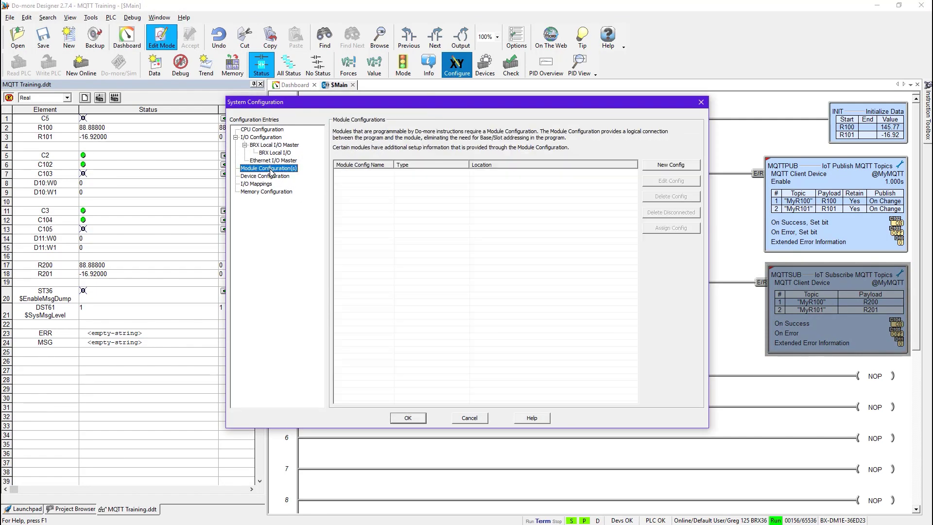
left_click(271, 175)
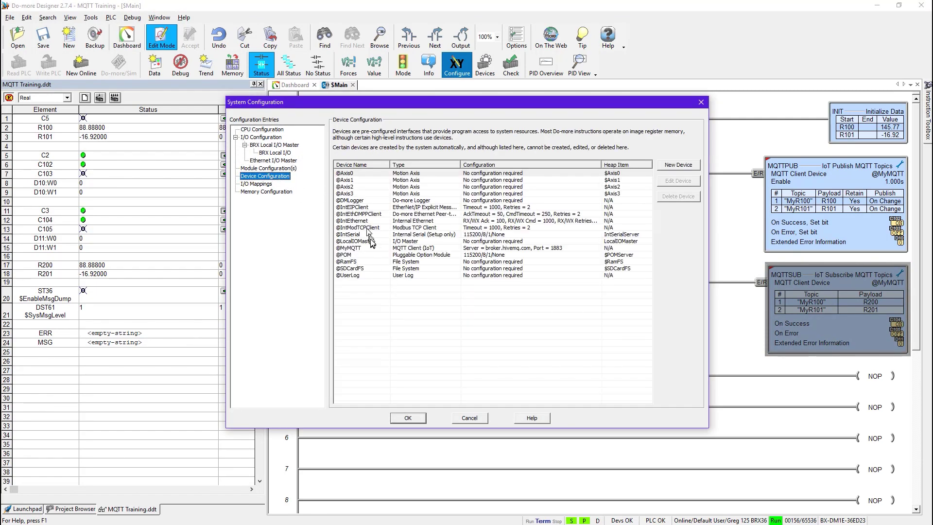
double_click(358, 248)
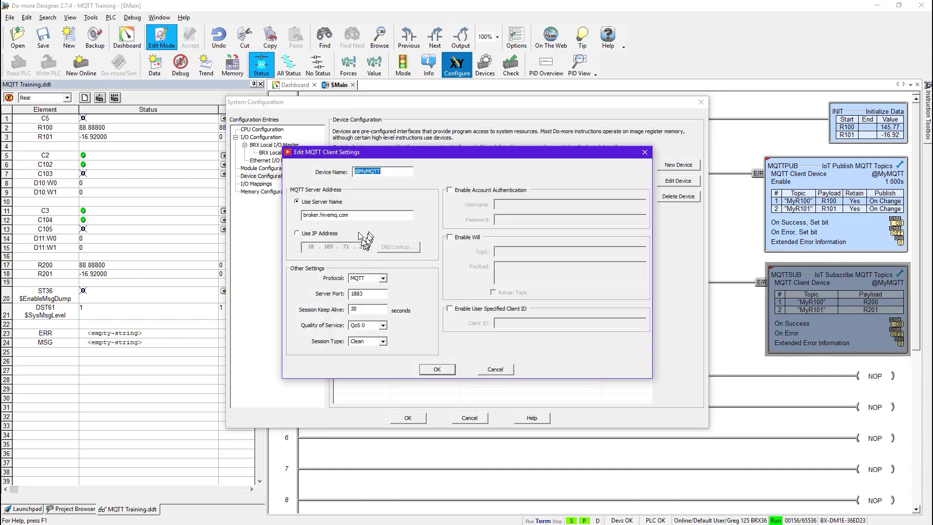
left_click(343, 215)
type("q")
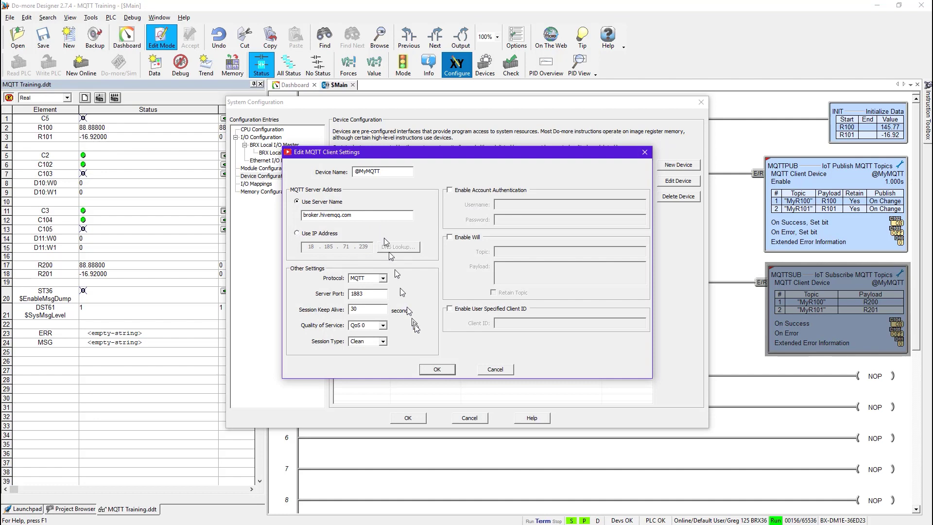
left_click(437, 370)
left_click(416, 419)
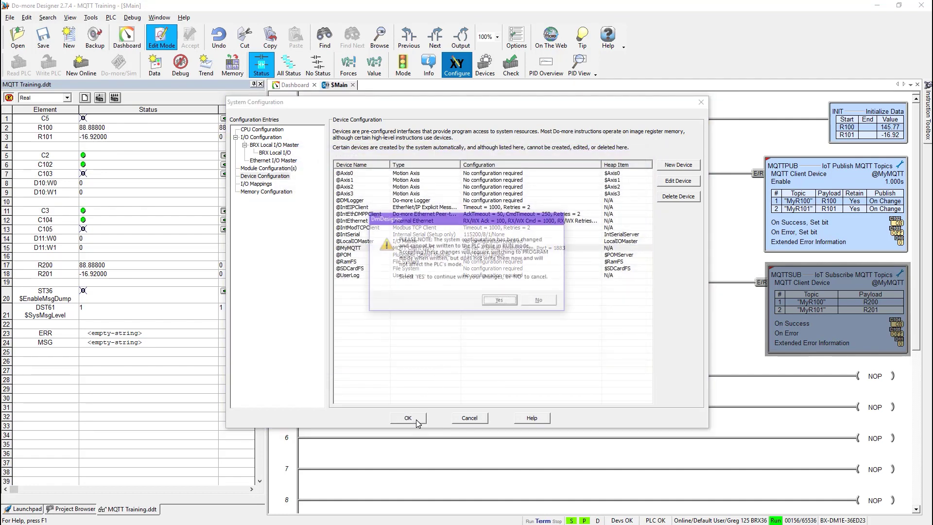
left_click(492, 302)
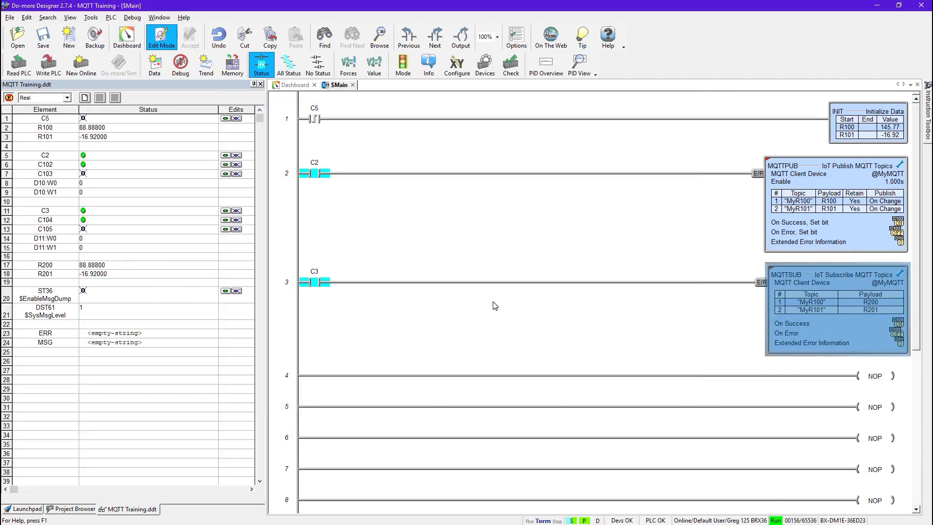
- Write the modified project to the PLC
left_click(53, 67)
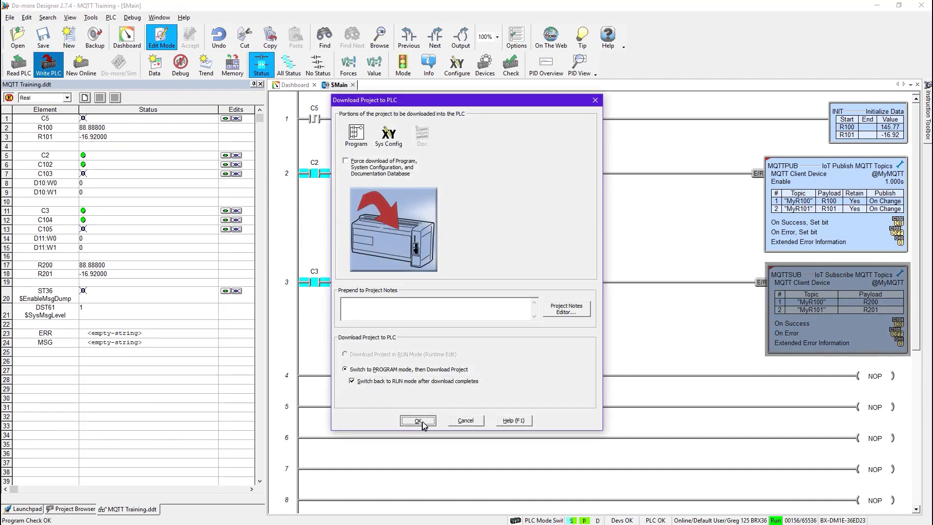
left_click(421, 421)
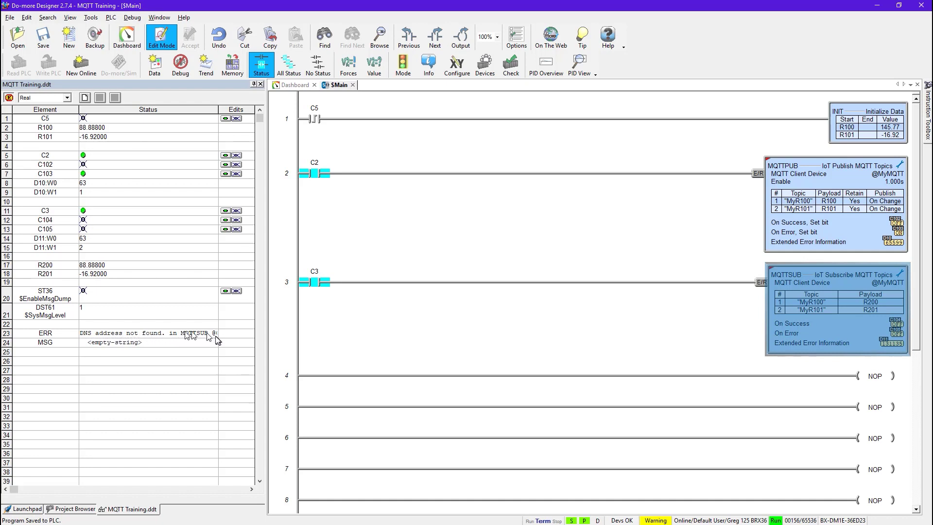
left_click(656, 520)
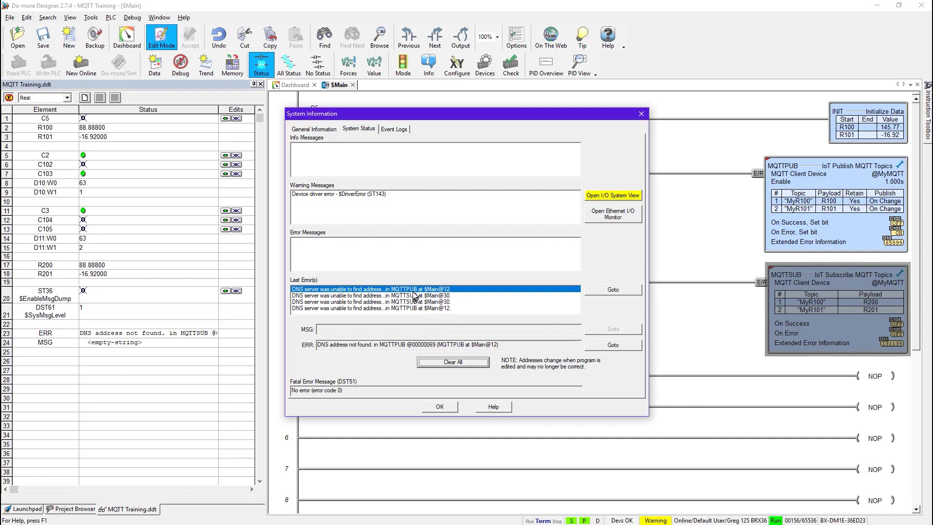
left_click(615, 291)
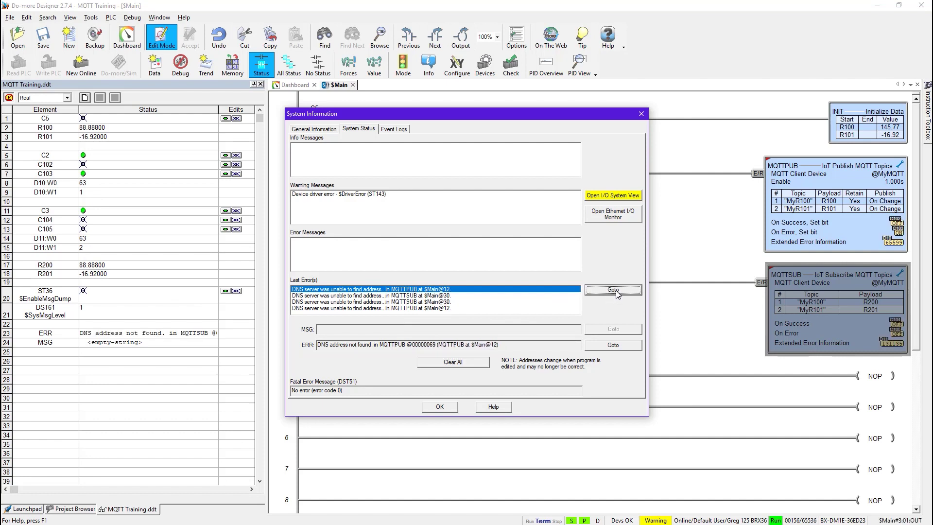
left_click(613, 290)
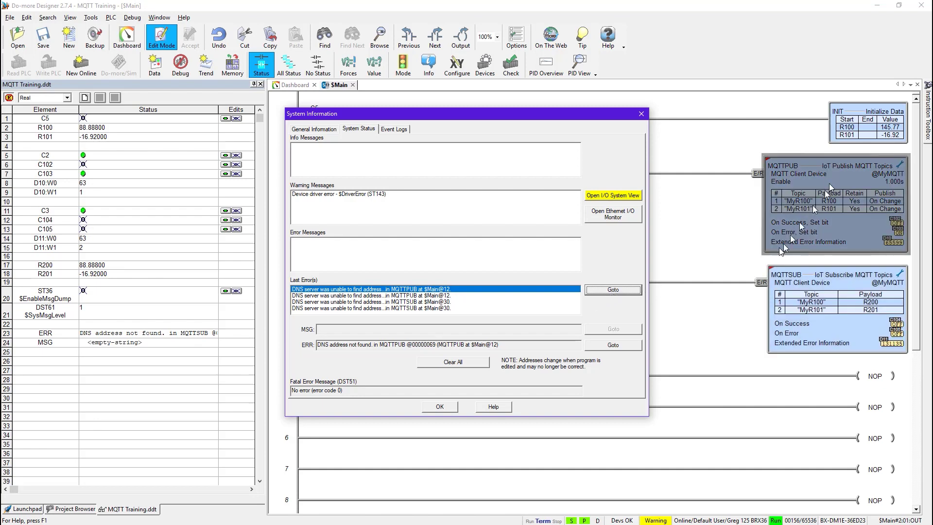
left_click(440, 407)
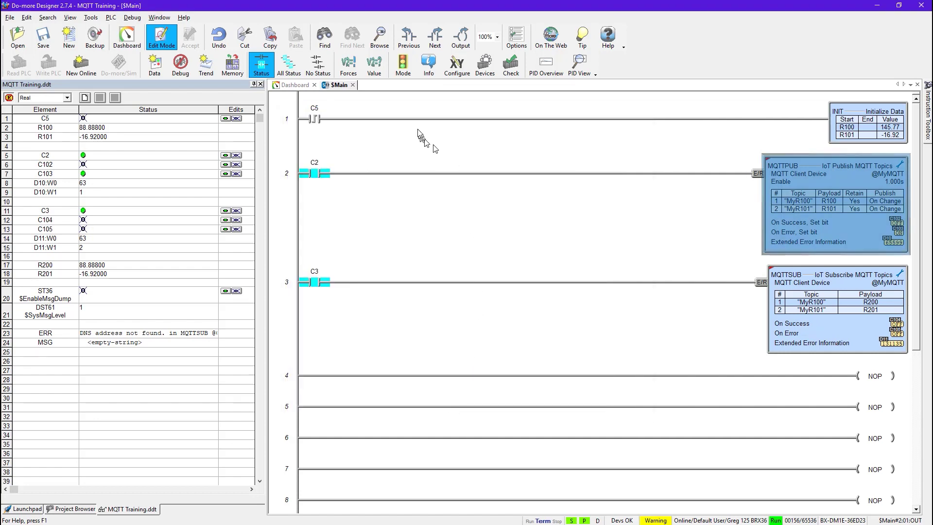
left_click(456, 64)
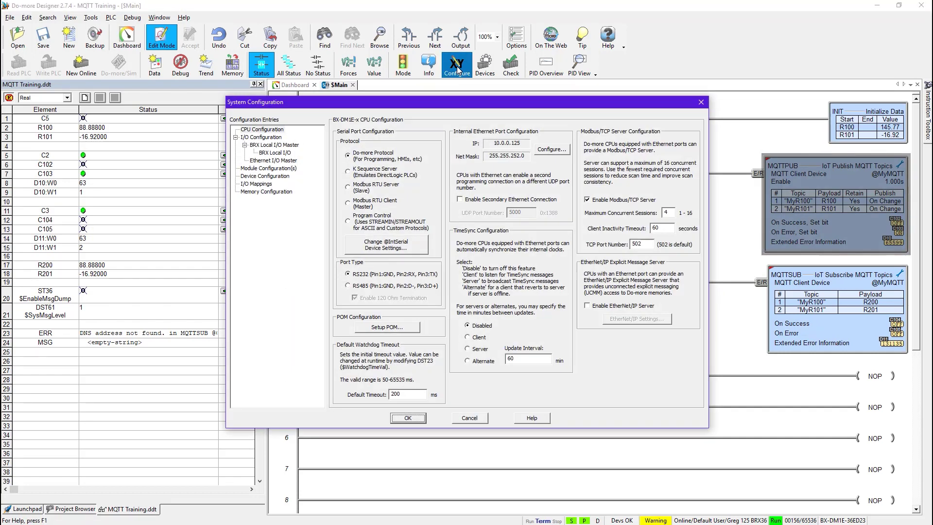
left_click(265, 175)
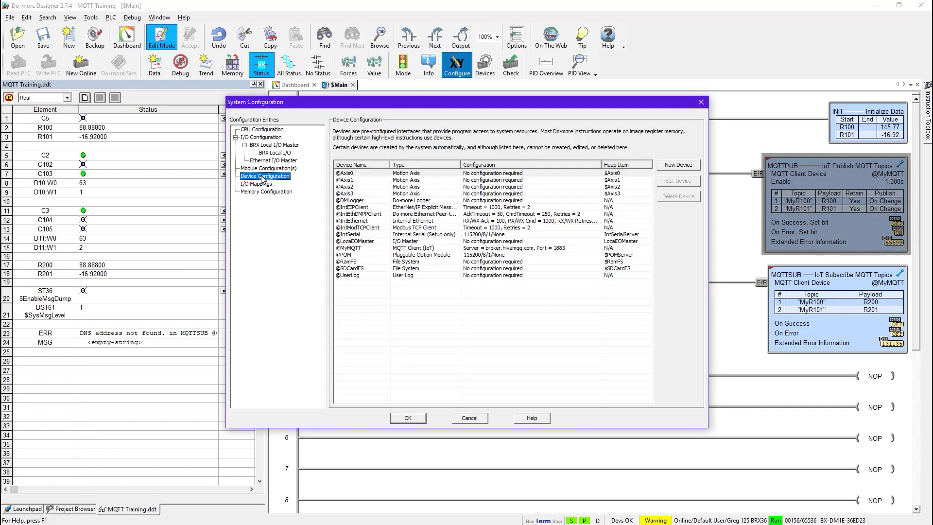
double_click(355, 249)
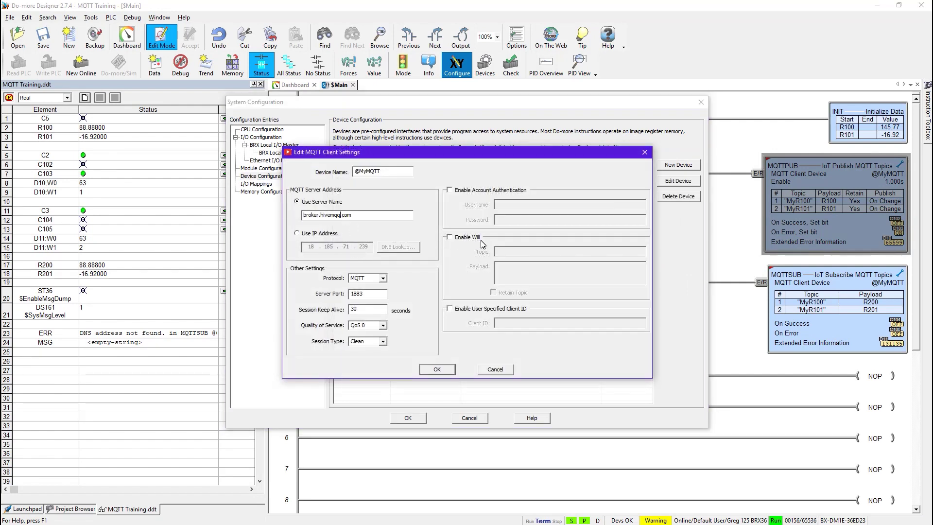
left_click(451, 371)
left_click(409, 418)
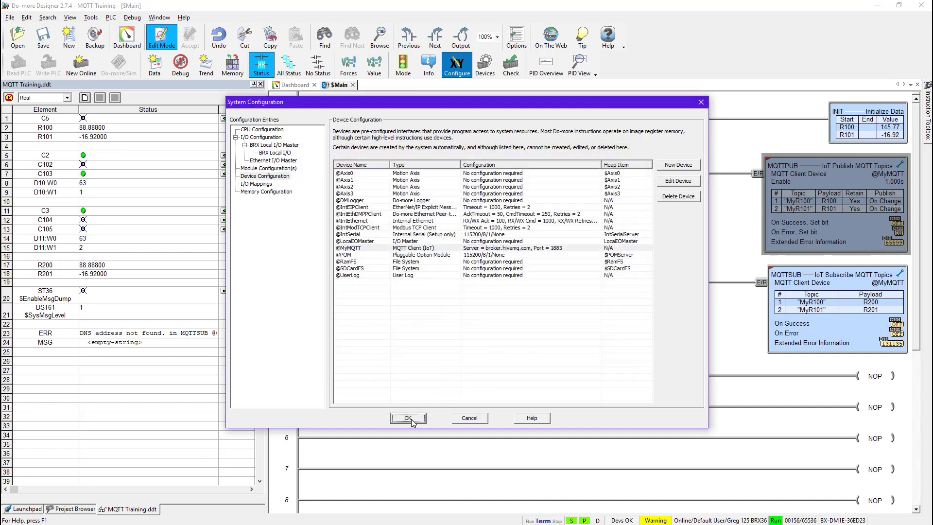
left_click(499, 301)
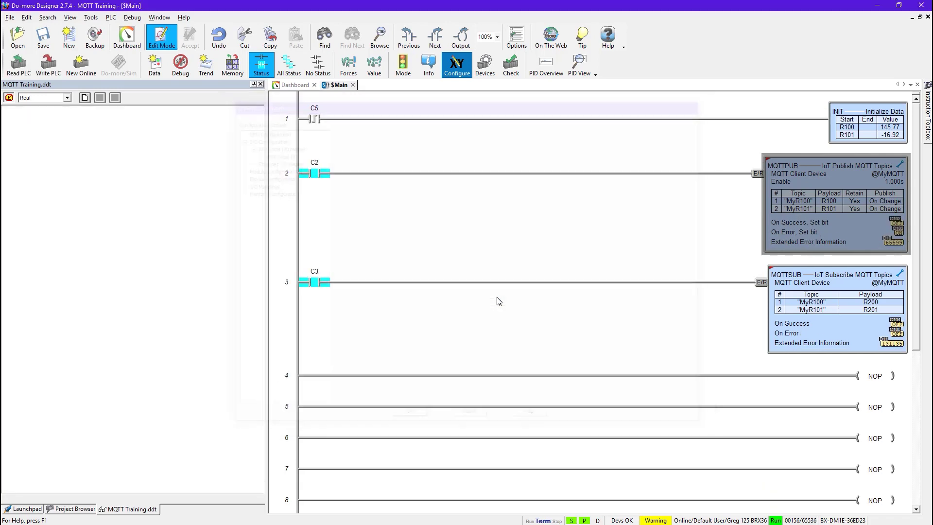
left_click(49, 63)
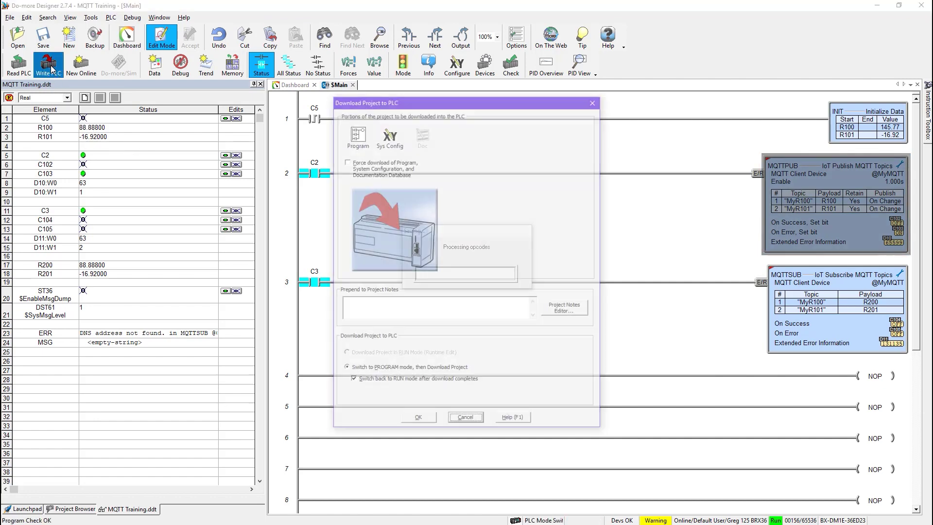
- Finish downloading the corrected project and set R101 to -1.7 in the data view
left_click(416, 422)
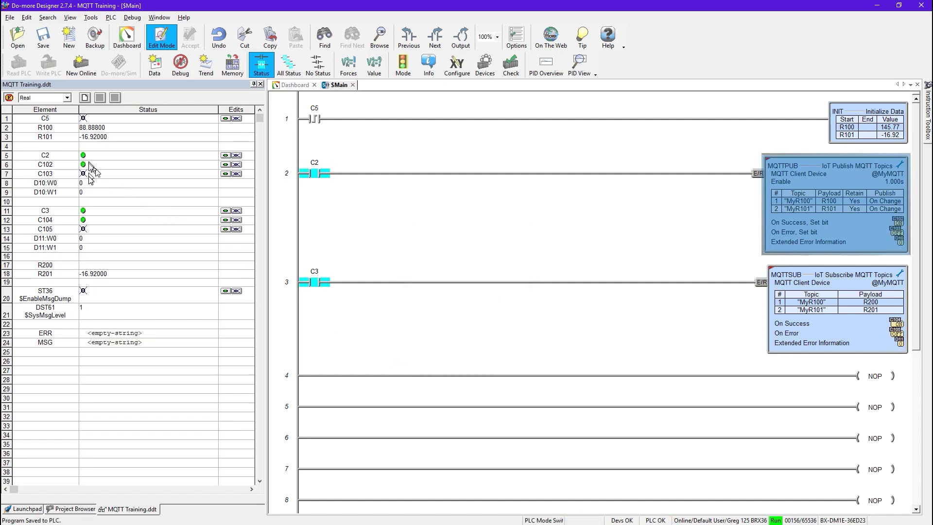
left_click(235, 136)
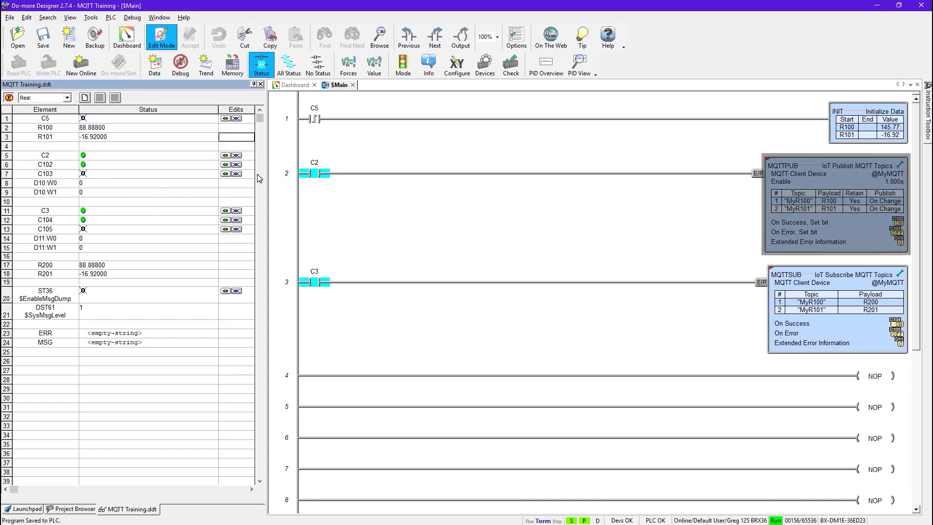
type("-1")
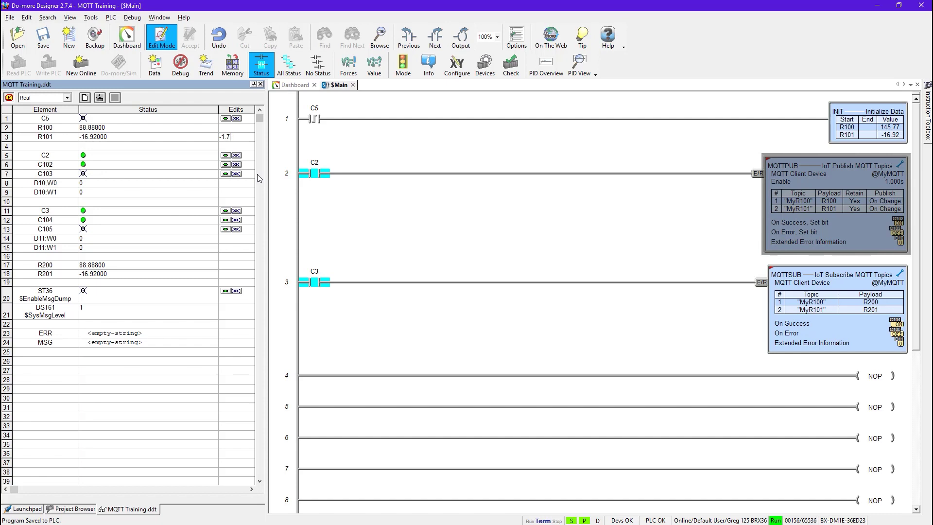
type(".7")
key("Return")
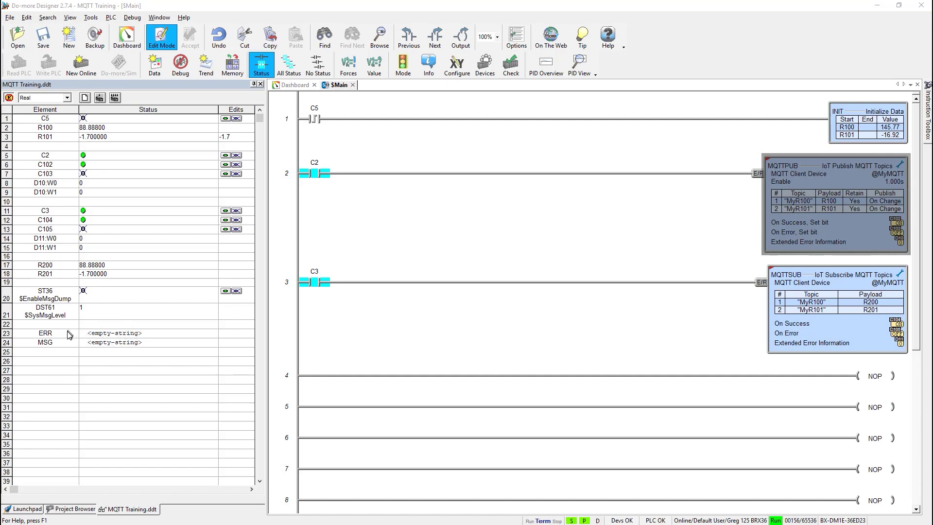
left_click(225, 291)
- Set the system message level DST61 to 2
left_click(229, 317)
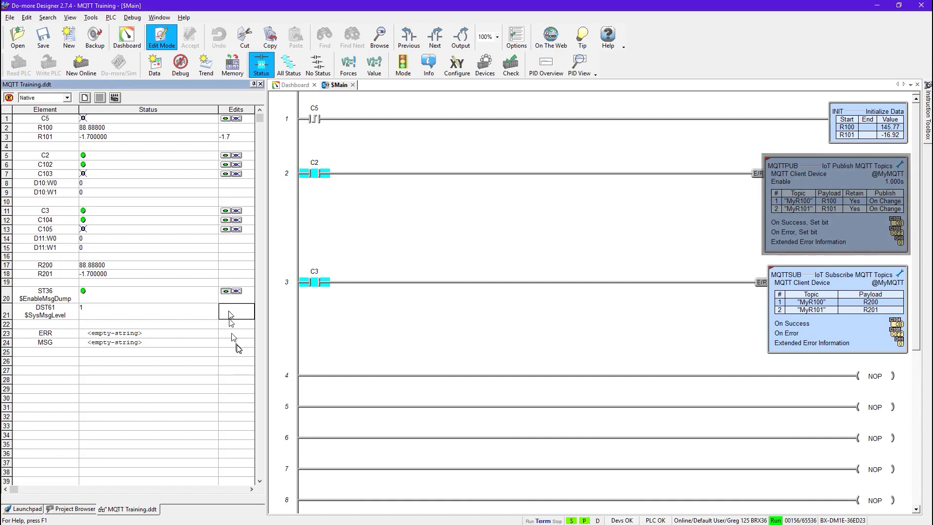
type("2")
key("Return")
- Launch Do-more Logger from the Launchpad and position its window over the ladder
left_click(27, 508)
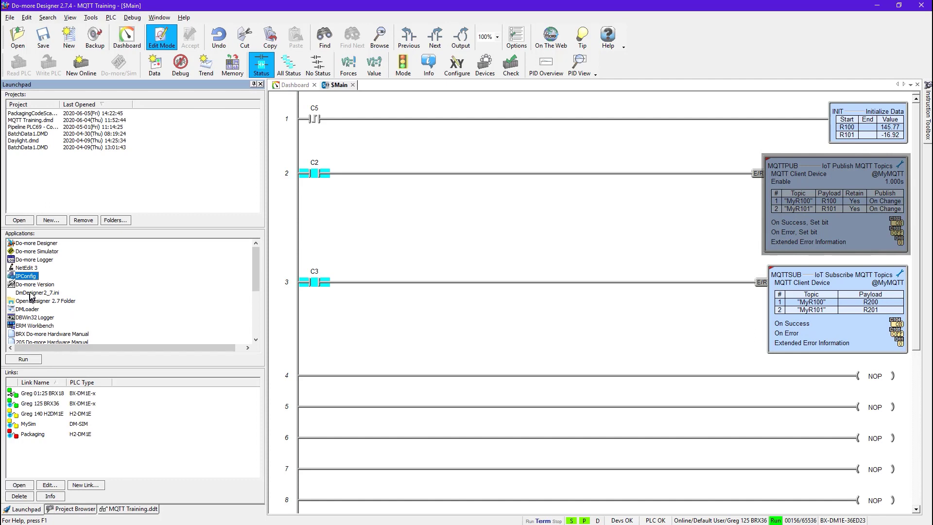
left_click(35, 260)
double_click(36, 261)
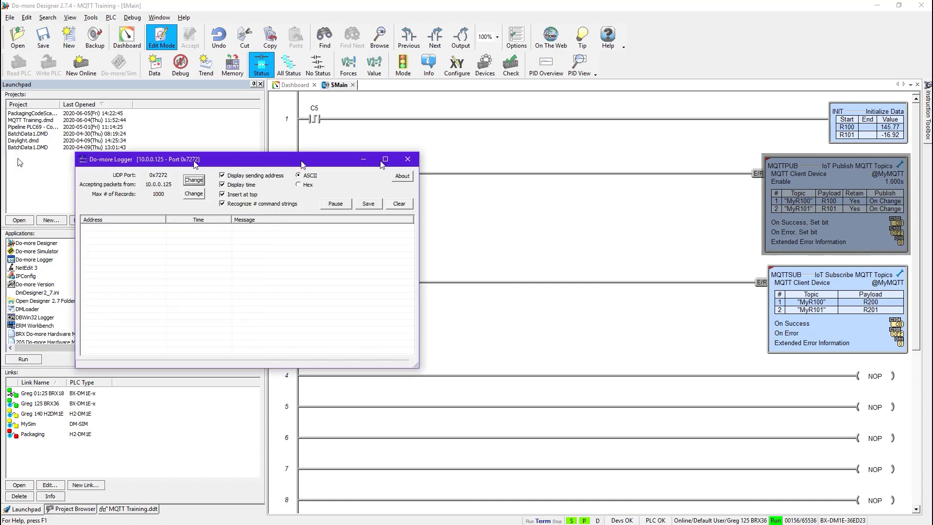
left_click_drag(287, 159, 420, 160)
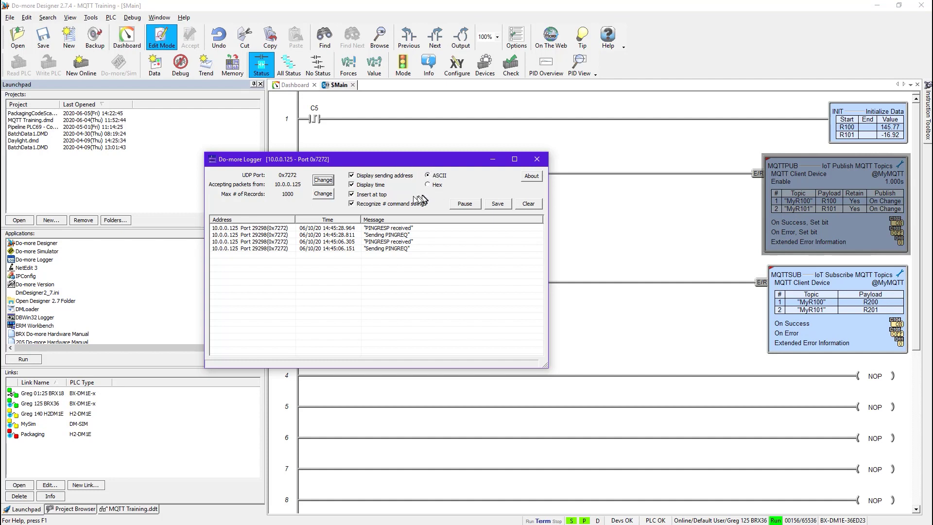
- Clear the logger's captured ping messages and move its window off-screen
left_click(529, 204)
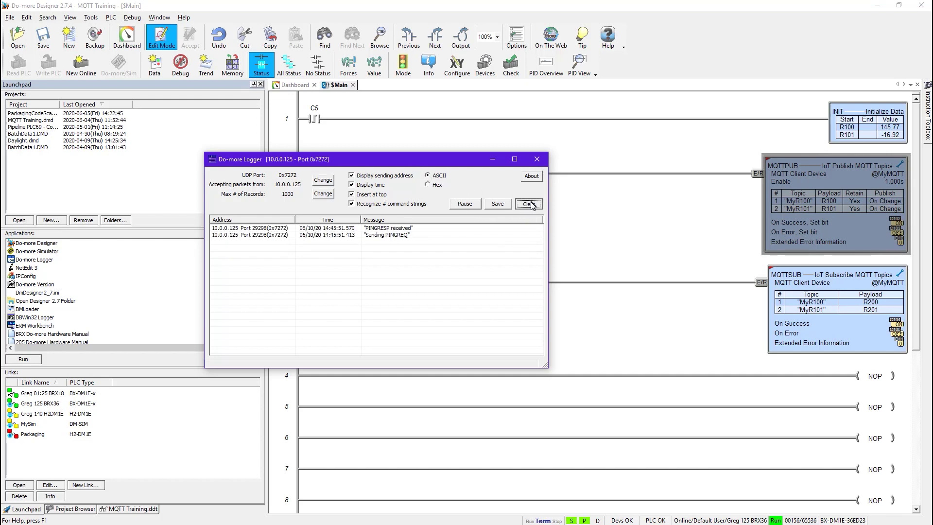
left_click(528, 204)
left_click_drag(381, 164, 932, 165)
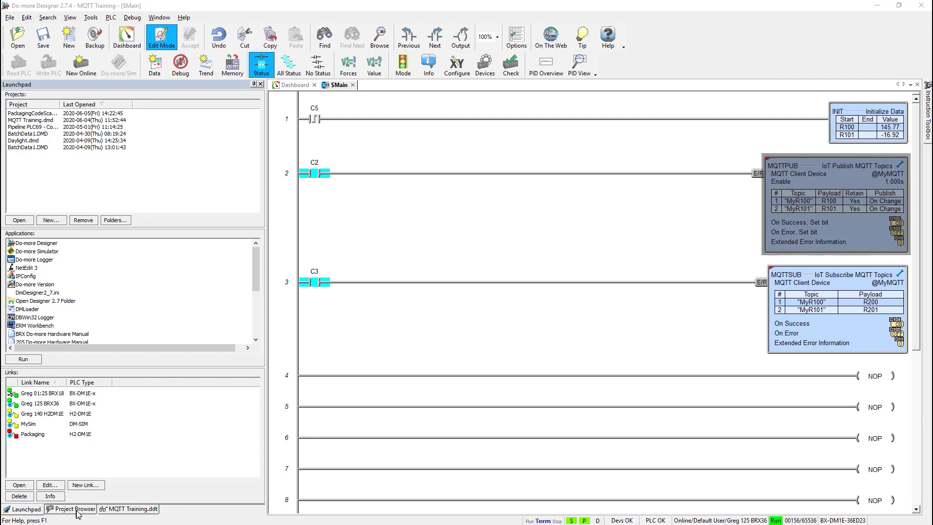
- Switch off C2, C3 and C102 in the MQTT Training data view
left_click(128, 509)
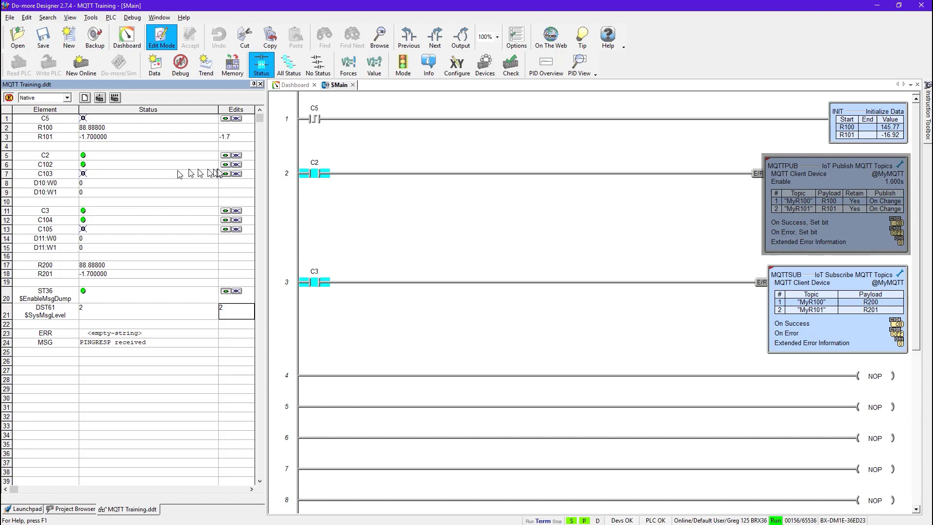
left_click(237, 155)
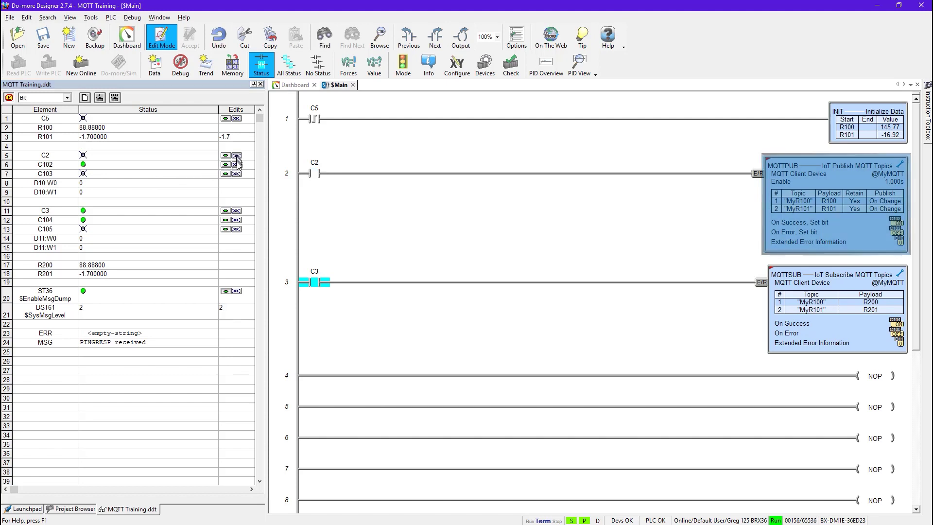
left_click(237, 210)
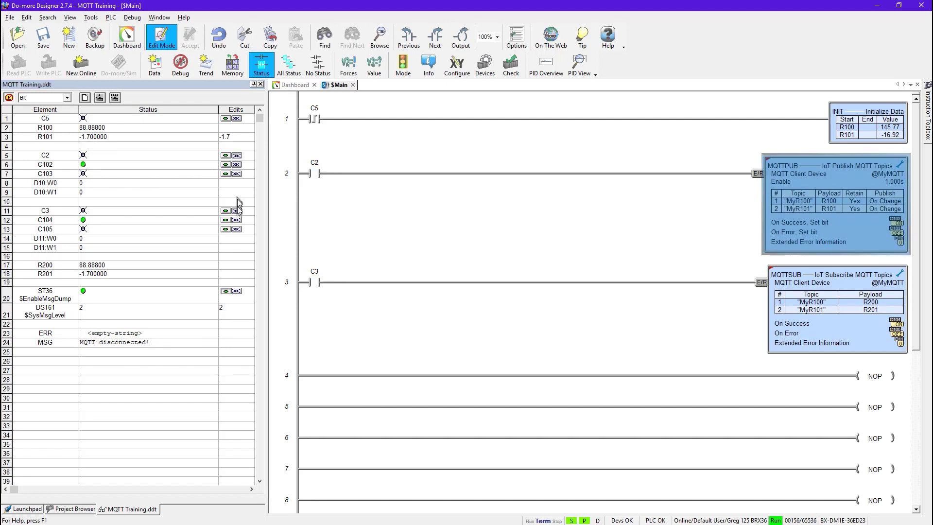
left_click(236, 164)
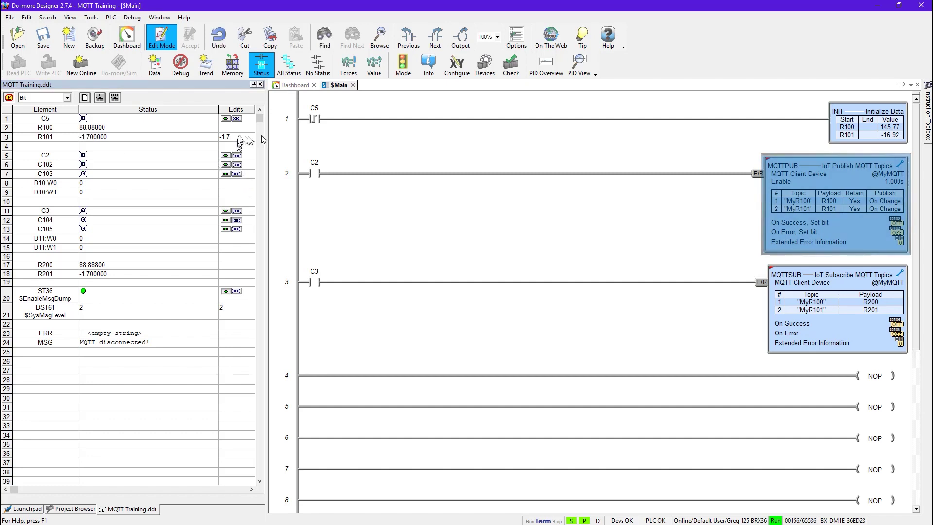
- Arrange the Designer and Logger side by side, clear the logger, set C5, and turn C2 on
left_click(899, 5)
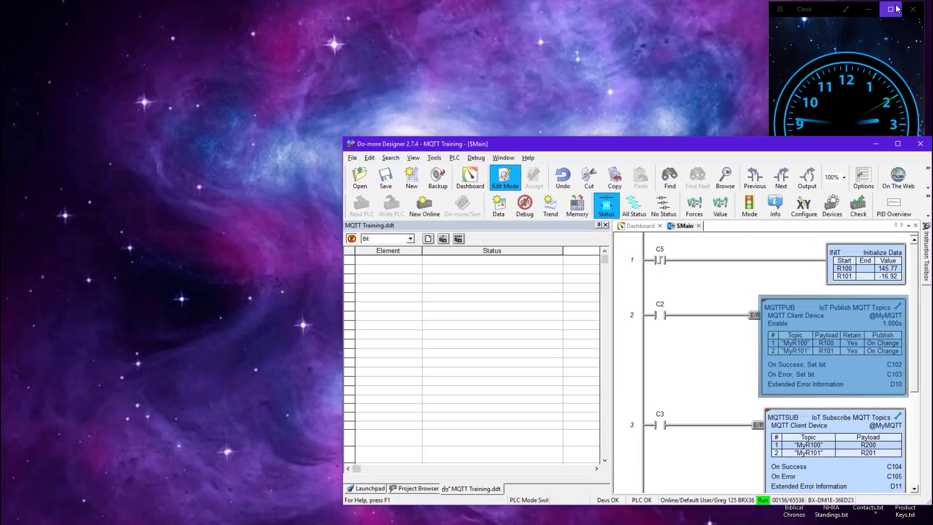
double_click(657, 142)
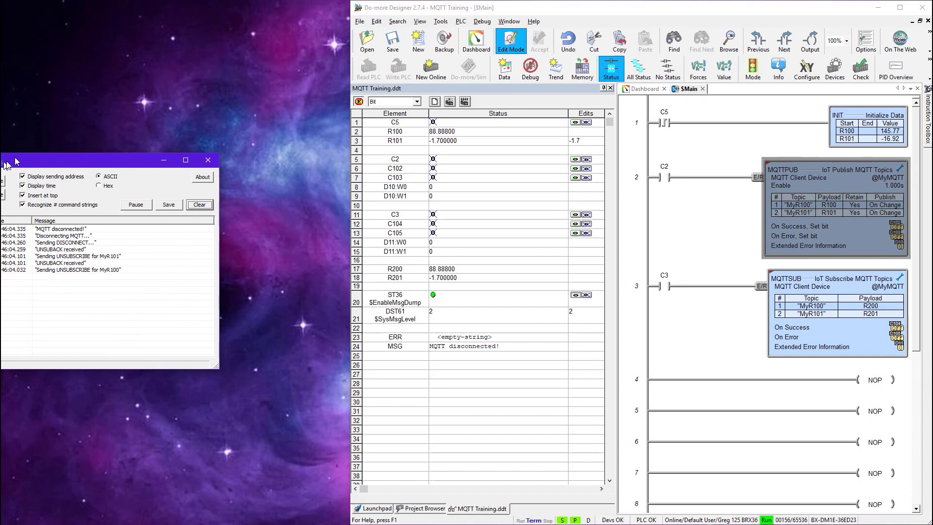
left_click_drag(118, 103, 135, 92)
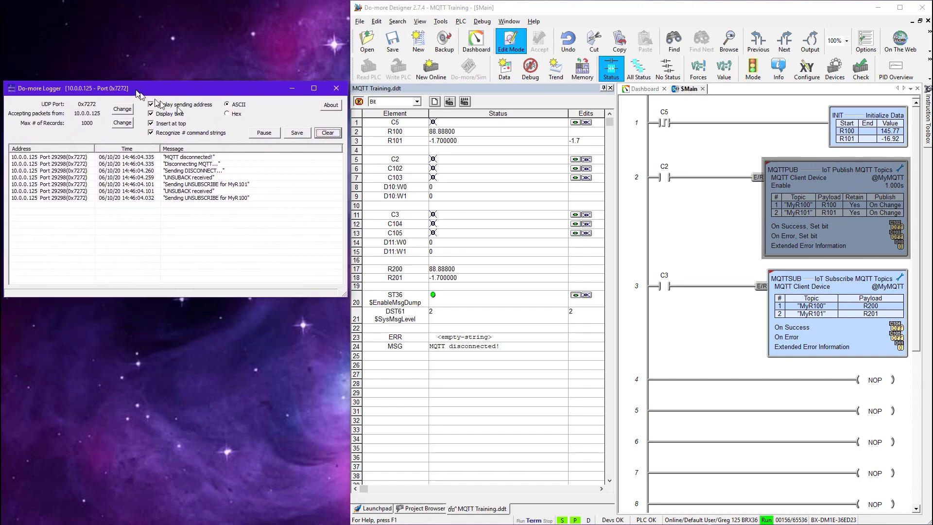
left_click(335, 134)
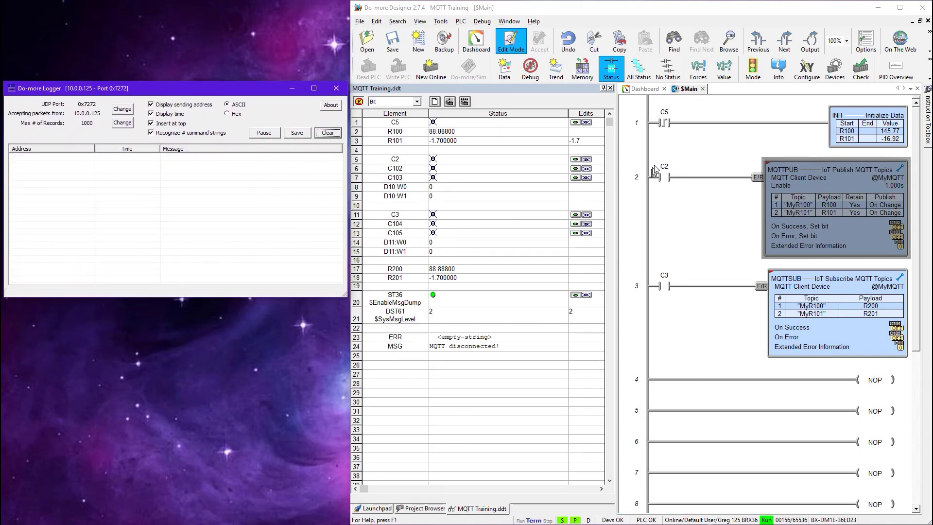
left_click(575, 123)
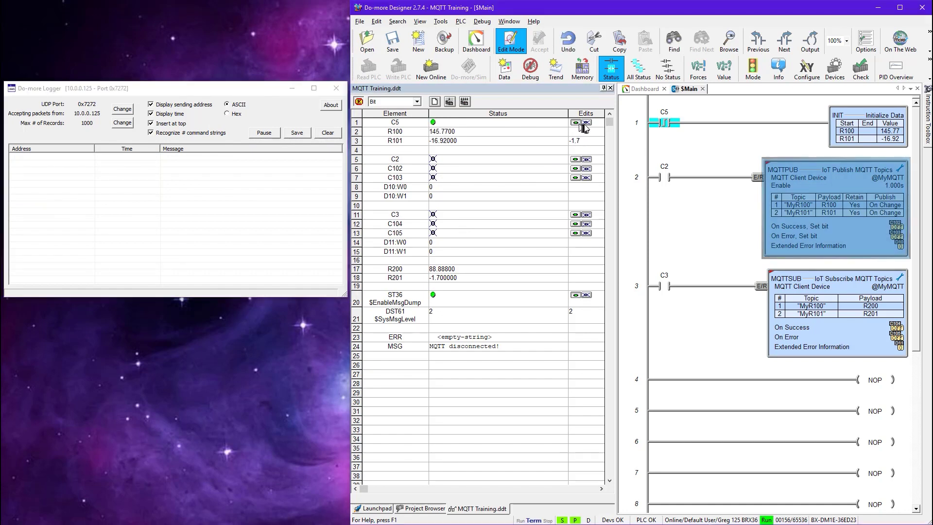
left_click(576, 159)
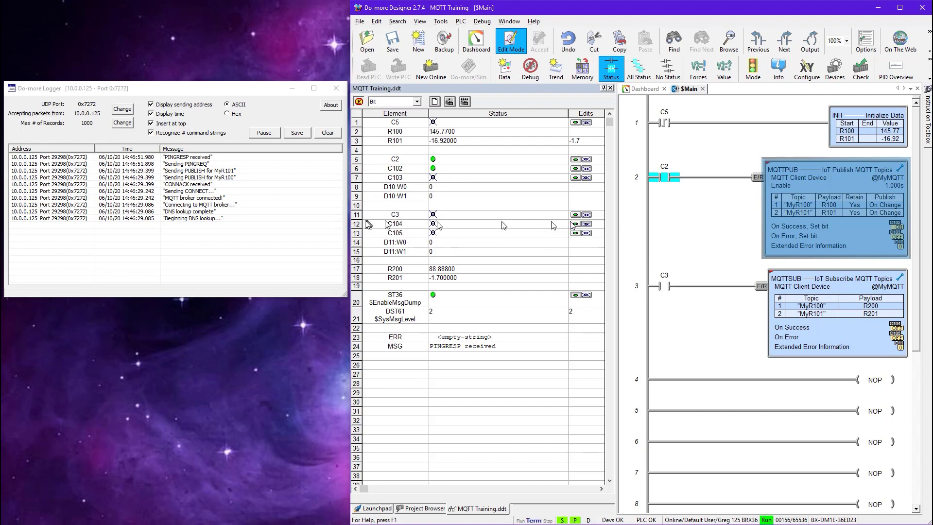
- Clear the logger's connect and publish messages
left_click(328, 133)
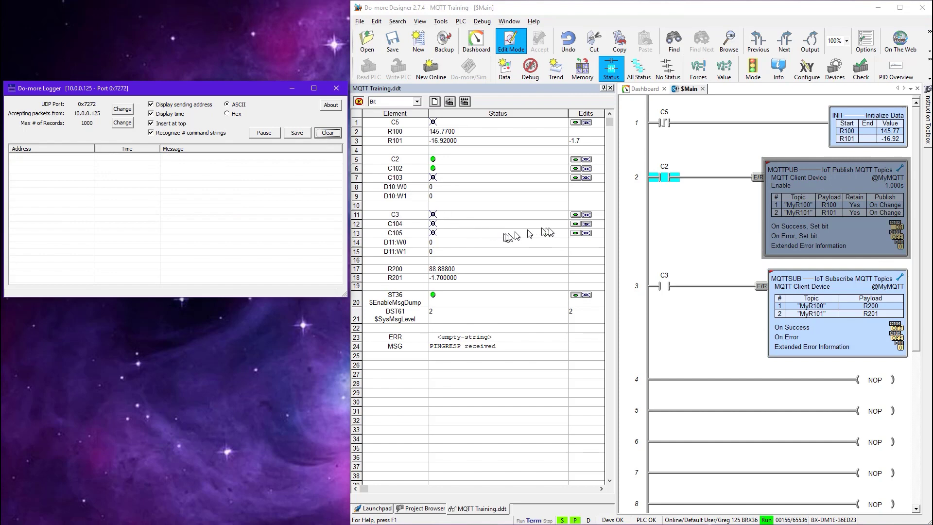
- Turn C3 on to subscribe to the topics, then select R101's pending -1.7 edit
left_click(576, 216)
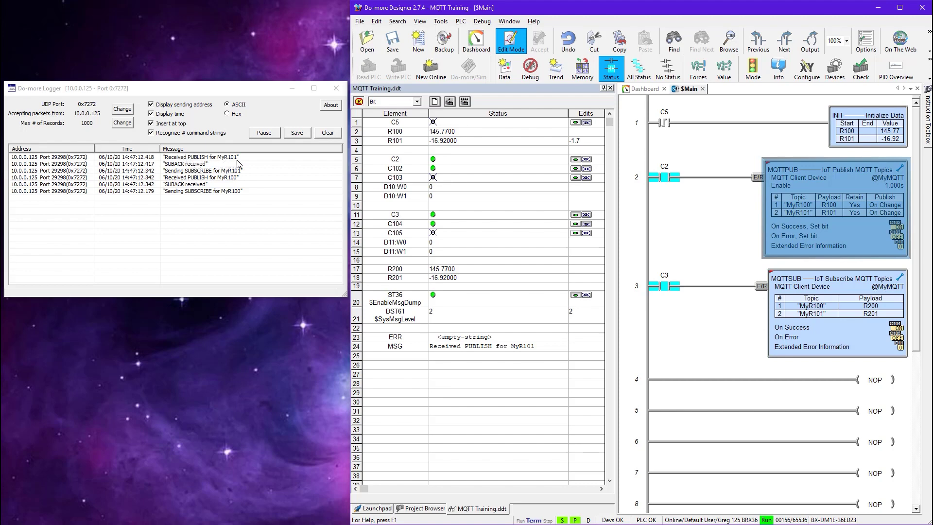
left_click(585, 142)
- Write -1.7 to R101 and 20.03 to R100, then close Do-more Logger
key("Return")
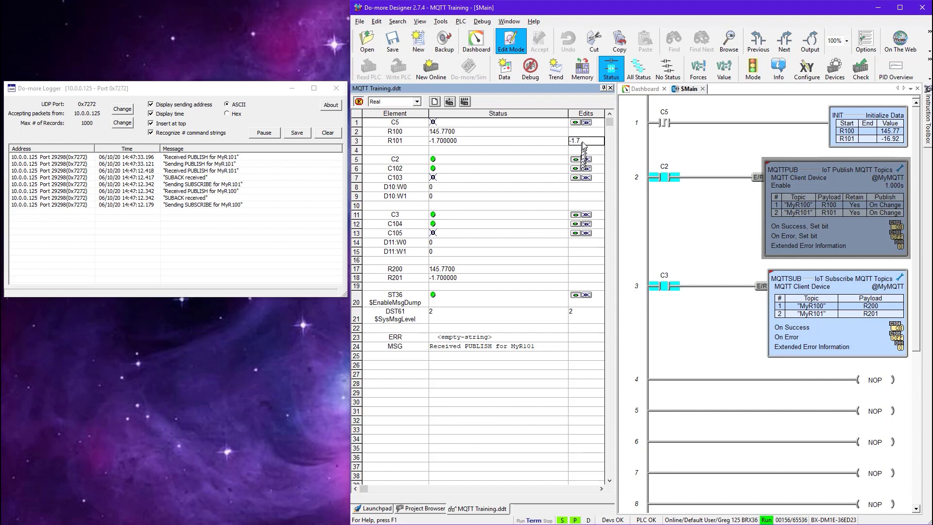
key("Up")
type("20.03")
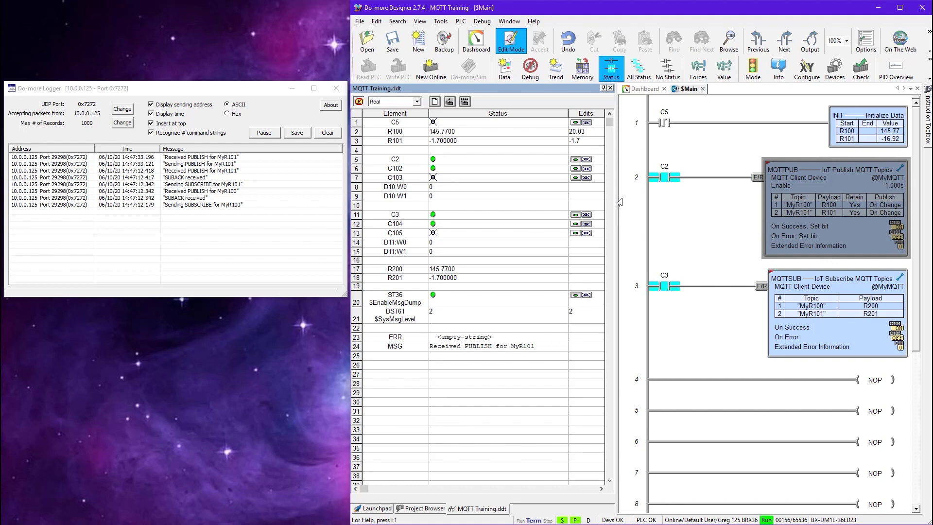
key("Return")
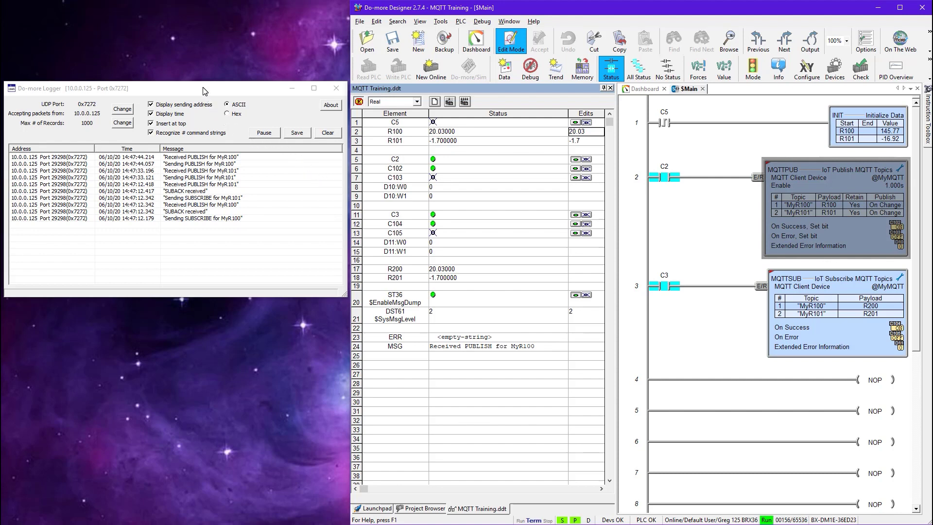
left_click(336, 89)
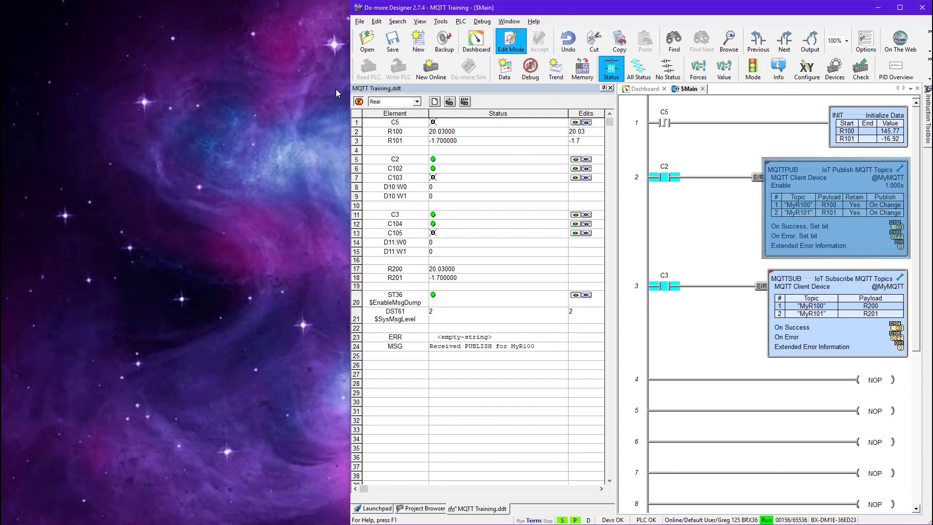
- With Designer maximized, switch ST36 $EnableMsgDump off and set DST61 $SysMsgLevel to 1
left_click(899, 7)
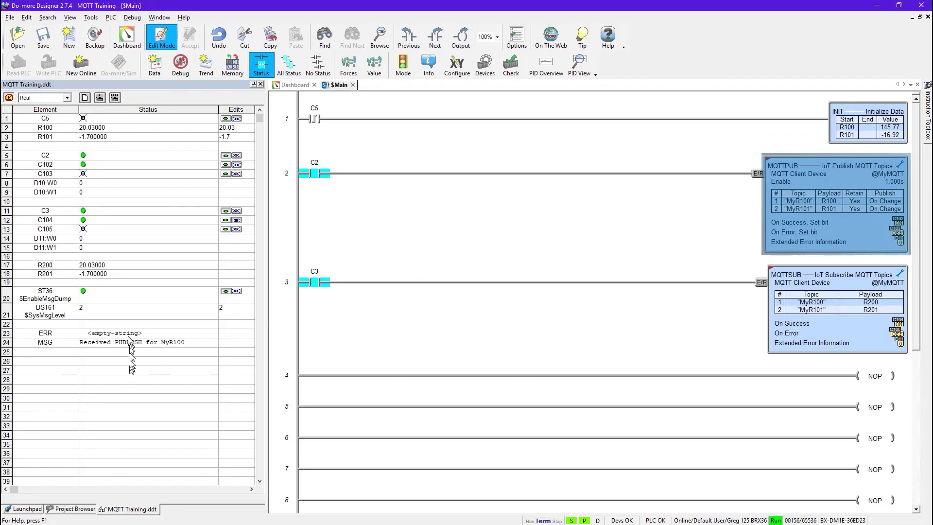
left_click(238, 292)
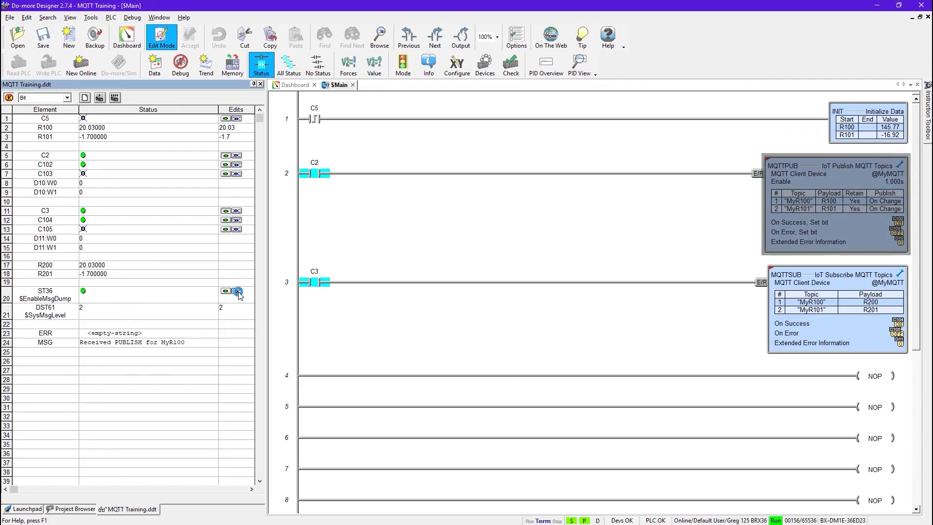
left_click(238, 311)
type("1")
key("Return")
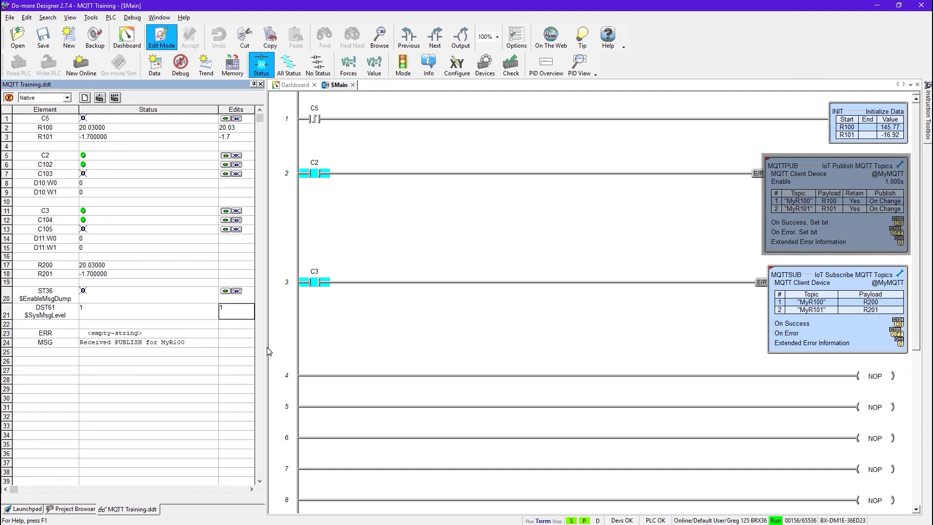